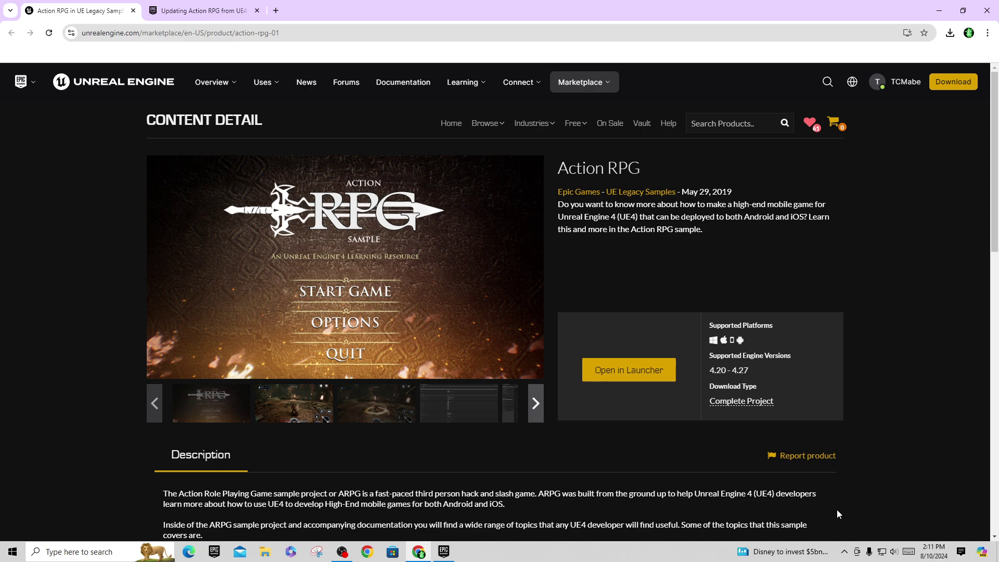
Switch from the Action RPG product page to the 'Updating Action RPG from UE4 to UE5' tutorial tab
left_click(203, 11)
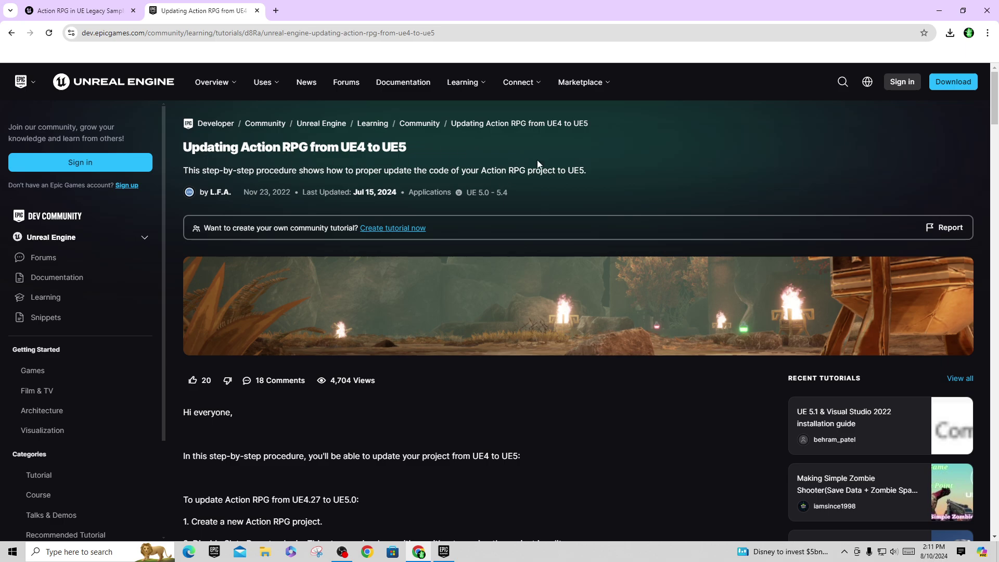
scroll(603, 447, "down", 5)
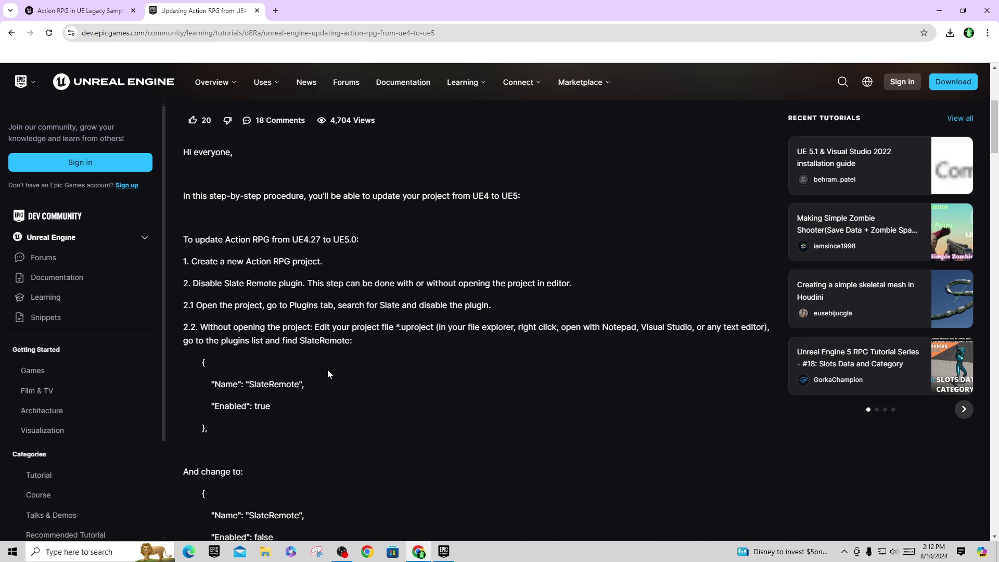
scroll(447, 382, "down", 5)
scroll(405, 304, "down", 3)
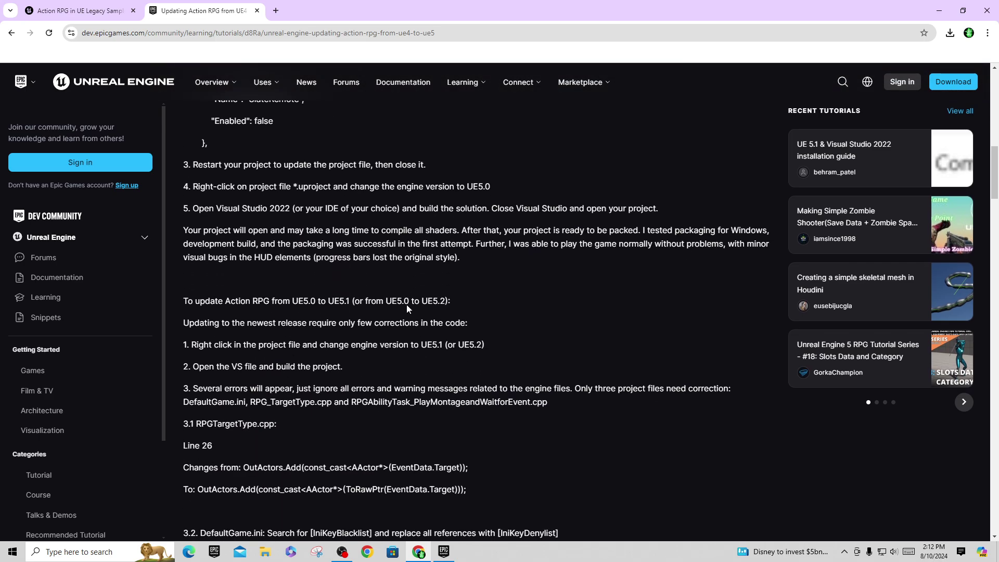
scroll(407, 305, "down", 7)
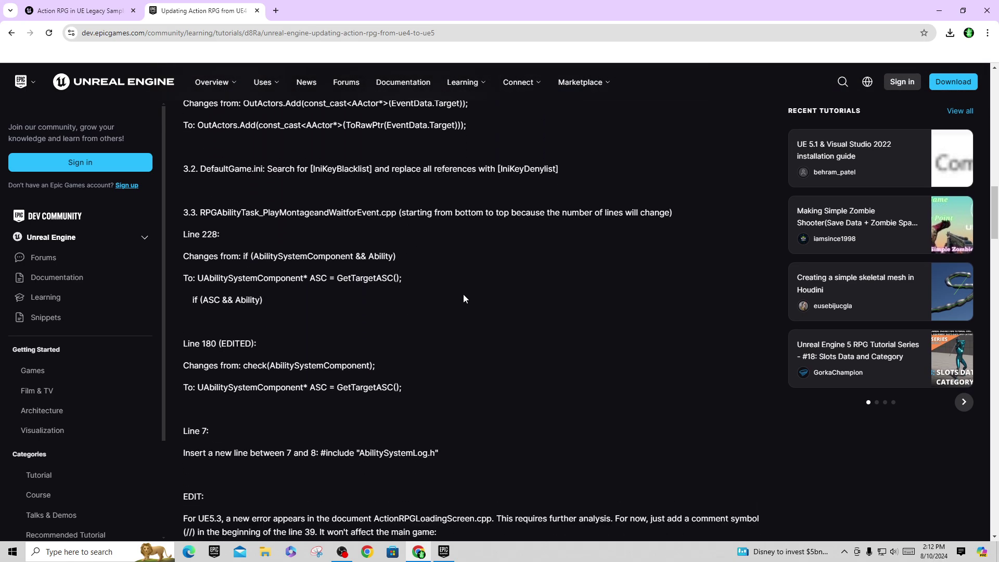
scroll(463, 298, "up", 4)
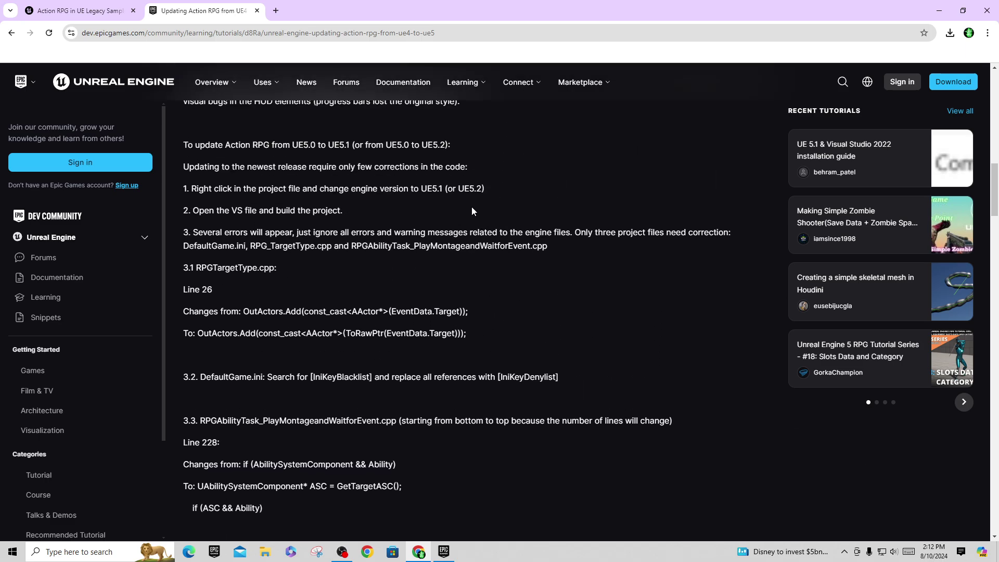
scroll(471, 207, "down", 8)
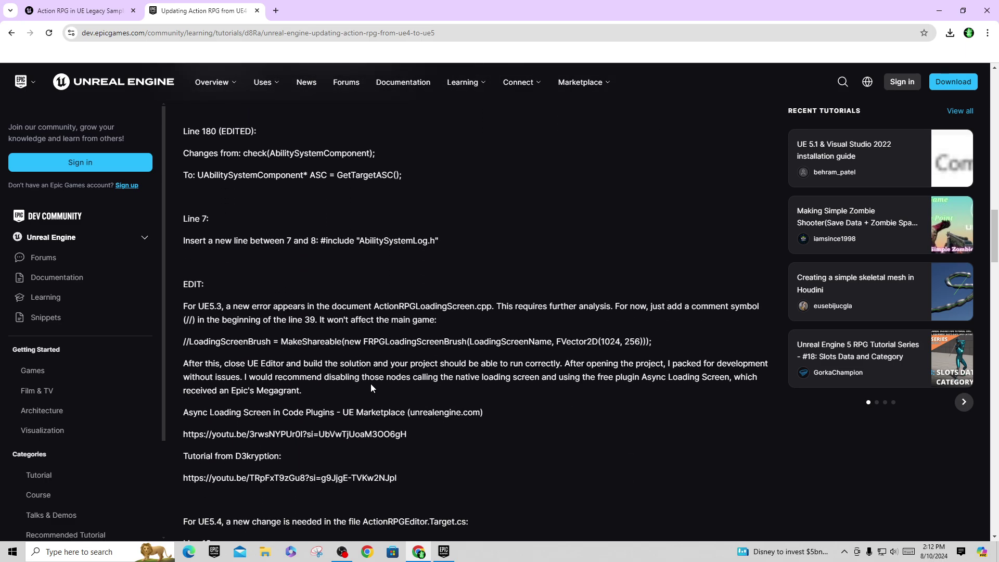
scroll(370, 385, "down", 8)
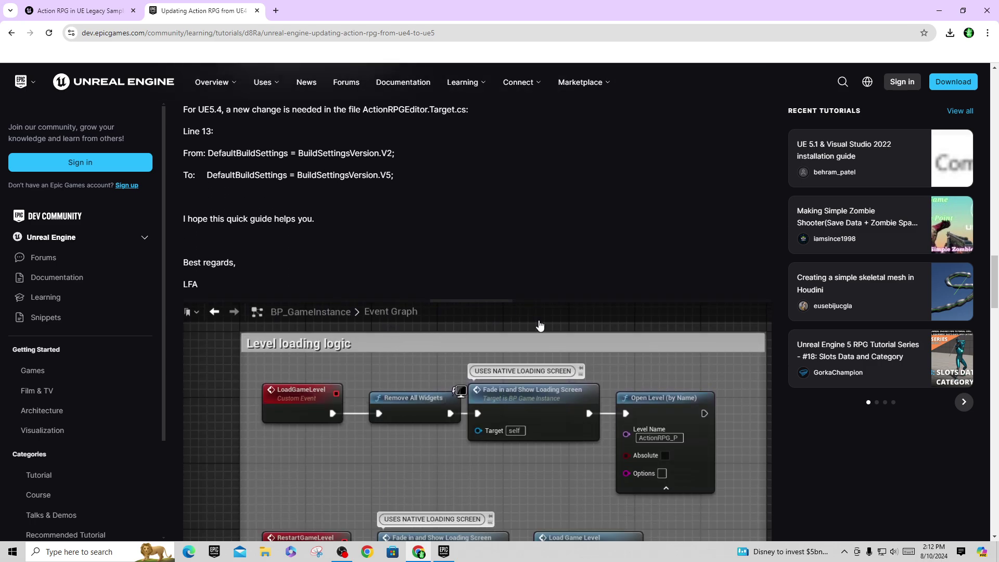
scroll(539, 326, "down", 2)
scroll(541, 325, "up", 10)
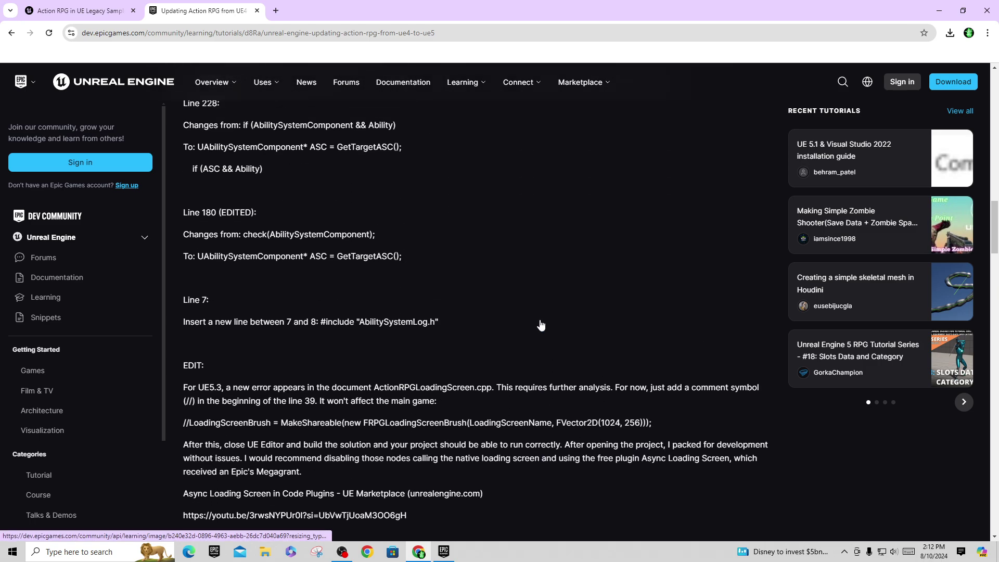
scroll(541, 325, "up", 20)
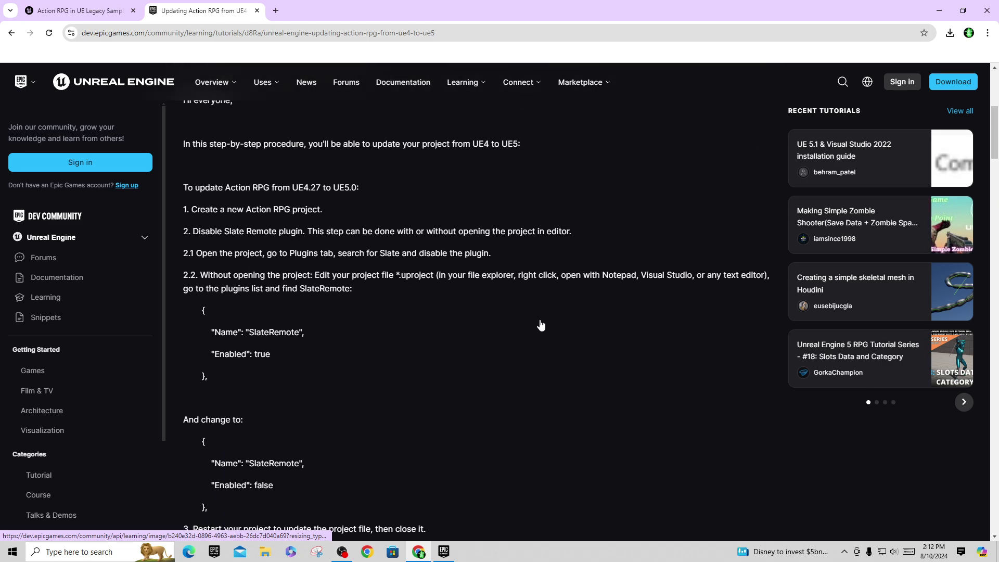
scroll(541, 325, "down", 7)
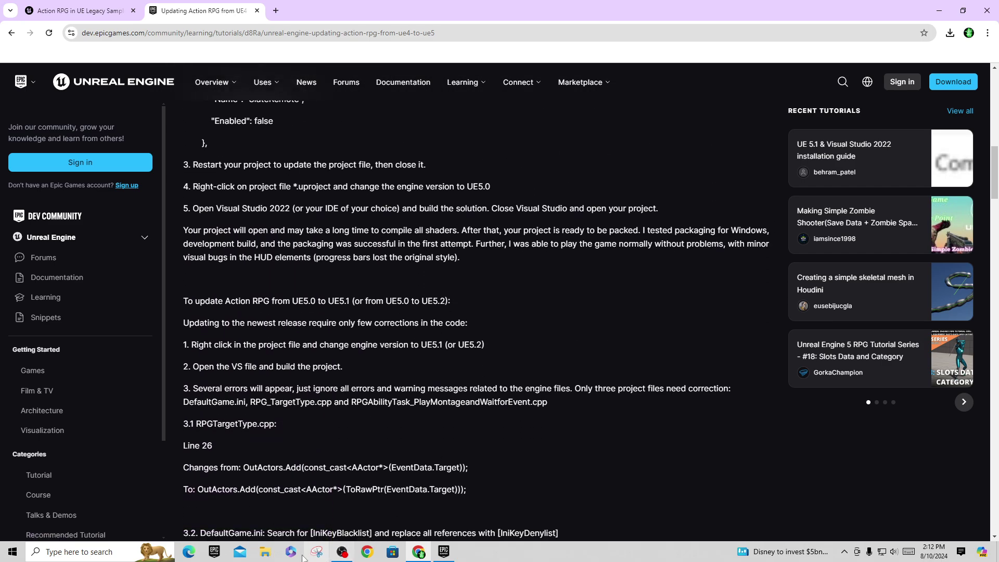
Launch ActionRPG.uproject from the ActionRPG folder in File Explorer to start Unreal Editor 5.4.3
left_click(265, 551)
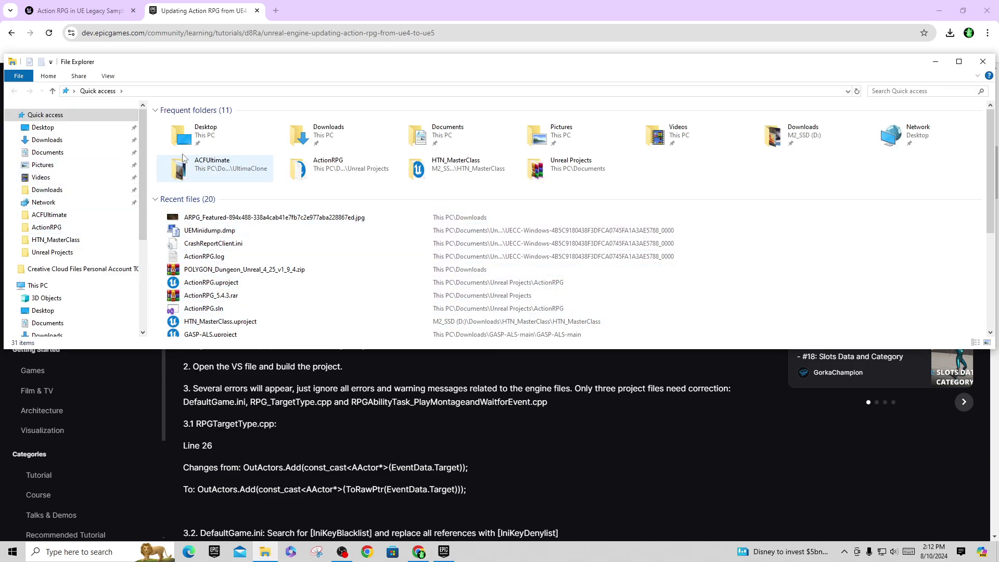
left_click(48, 232)
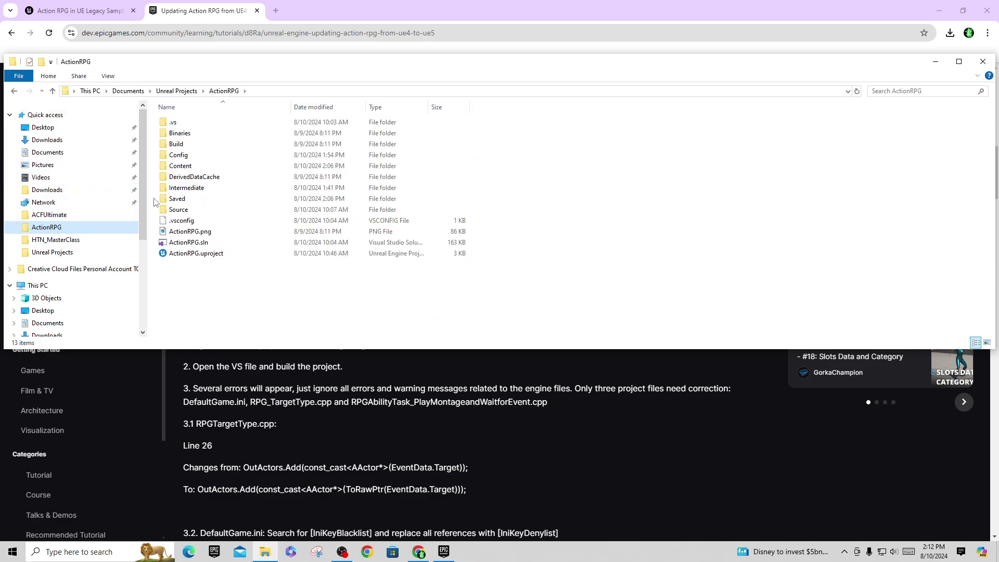
double_click(183, 255)
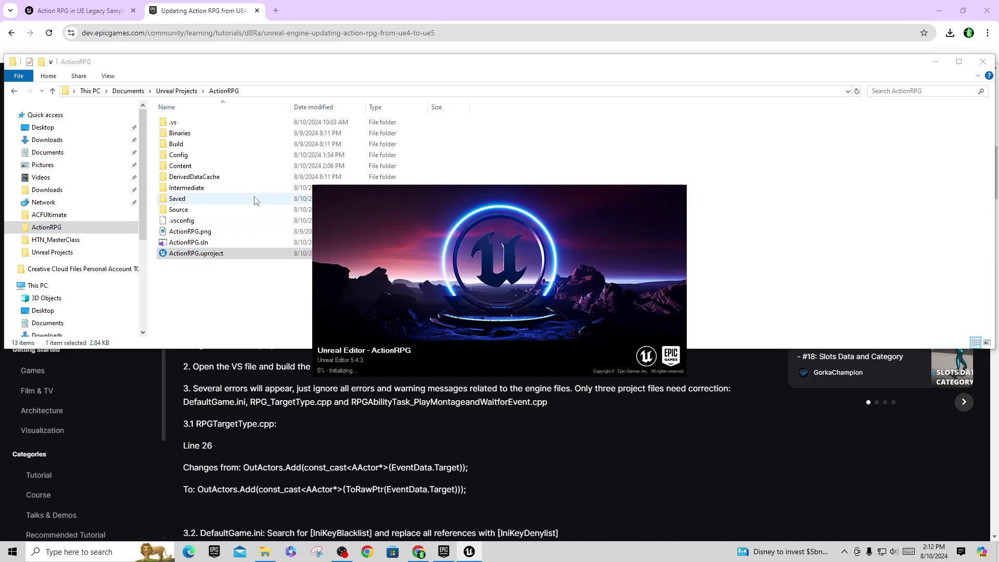
Search for Google Drive in a new browser tab and sign in to it
left_click(276, 10)
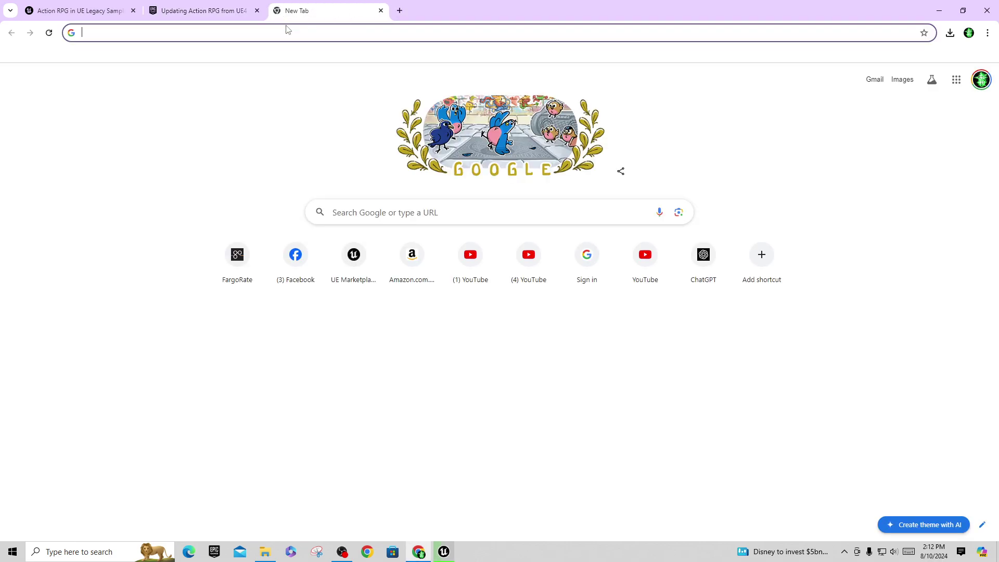
type("googledriv")
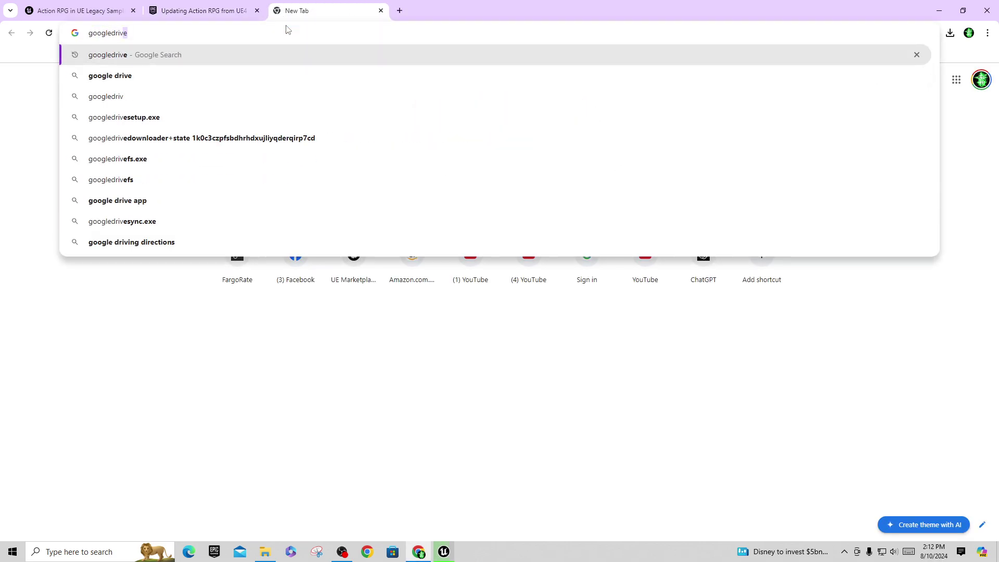
key("Return")
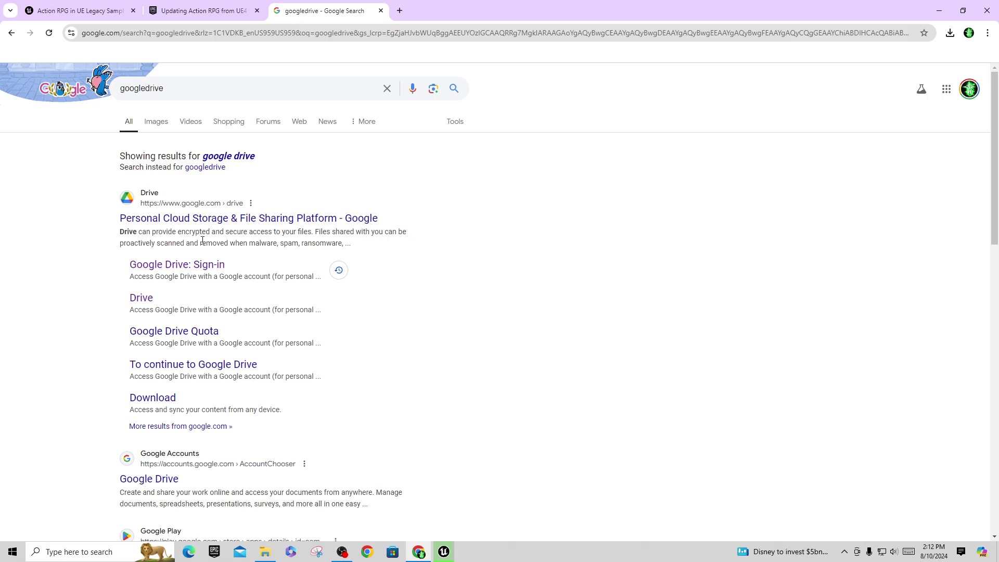
left_click(188, 265)
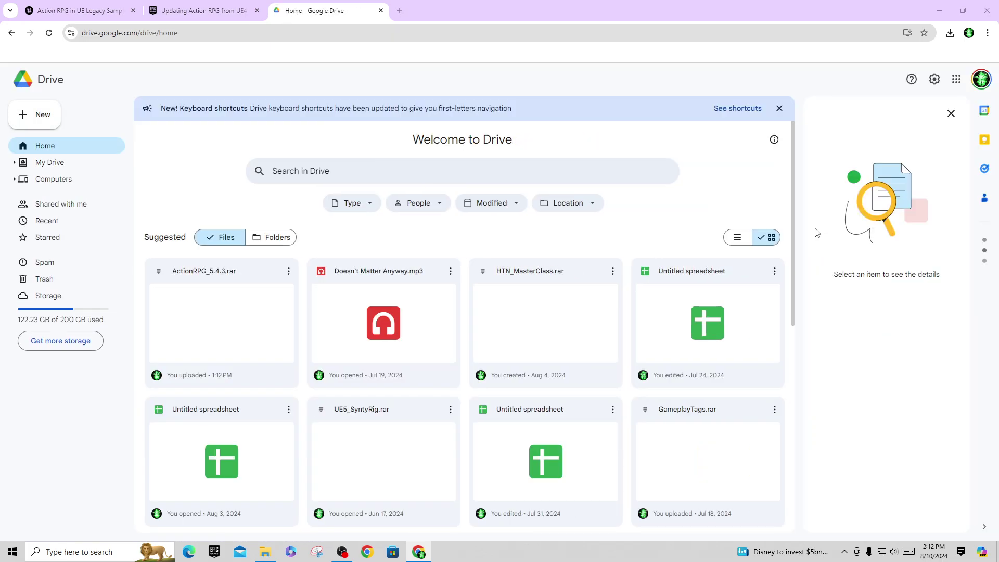
key("alt+Tab")
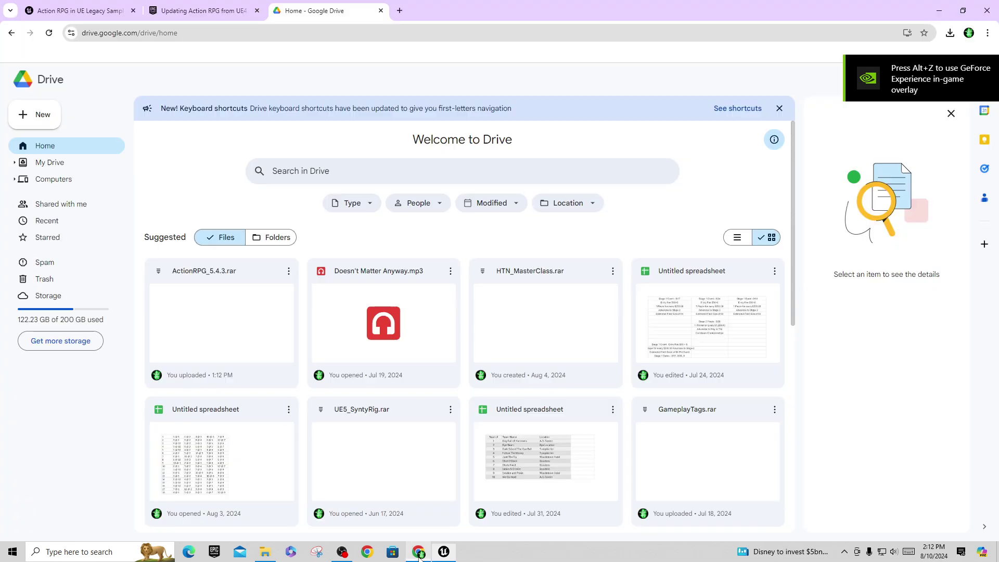
Open My Drive > UnrealTrainingDownloads > Projects to find ActionRPG_5.4.3.rar, then return to the Action RPG page
left_click(58, 169)
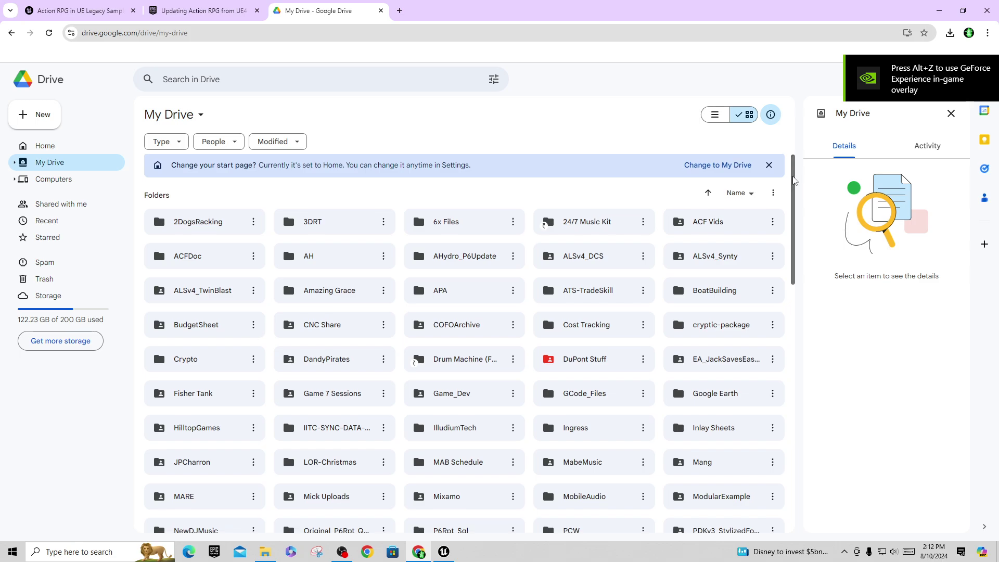
left_click_drag(793, 187, 806, 319)
double_click(508, 316)
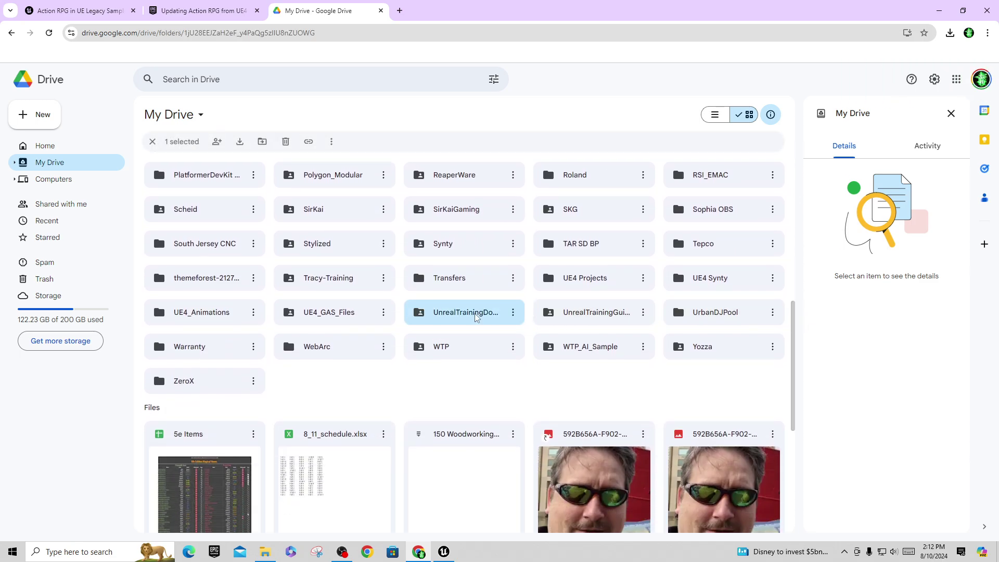
double_click(588, 227)
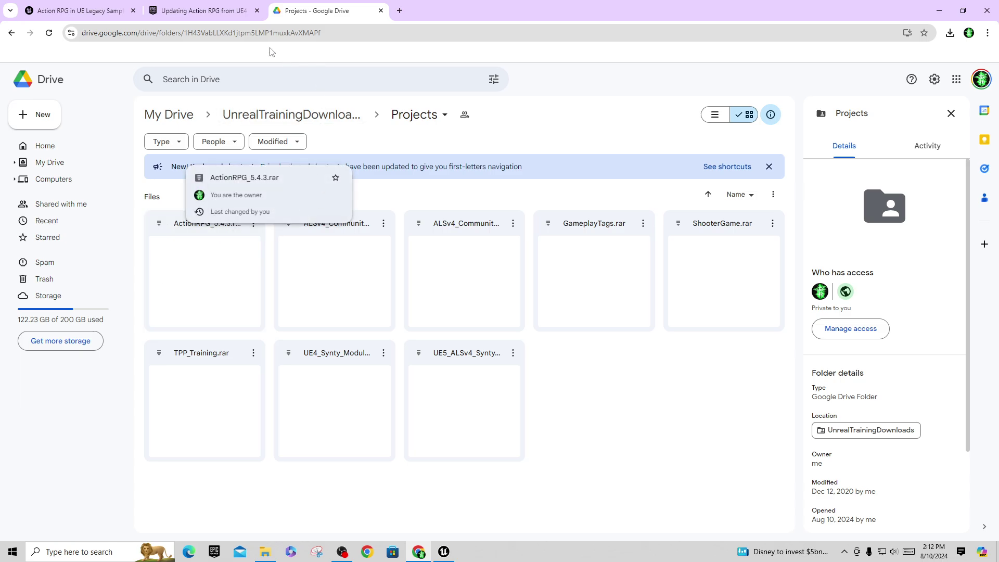
left_click(188, 13)
left_click(80, 13)
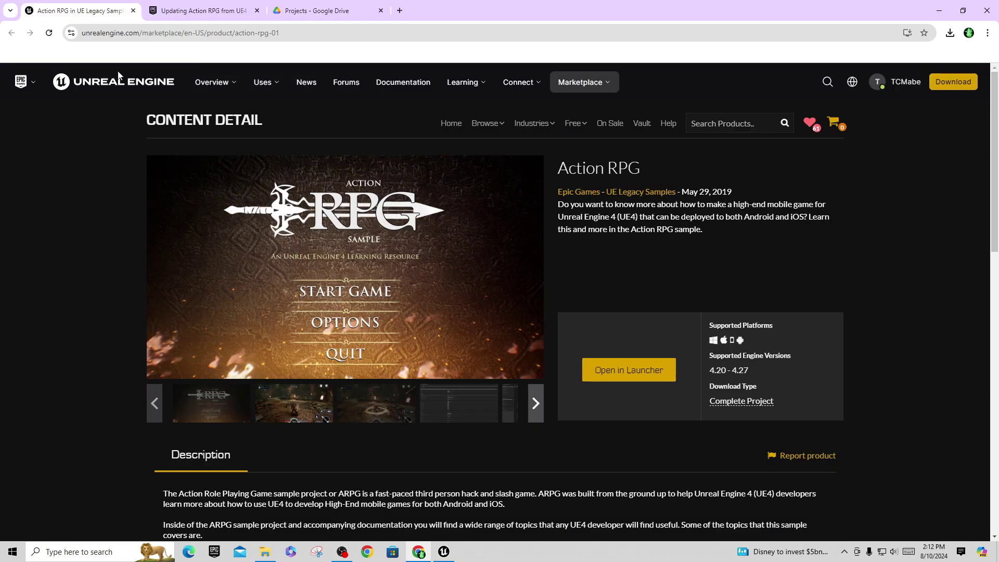
Enlarge the ActionRPG_P level viewport and run a first Play In Editor session
left_click(444, 550)
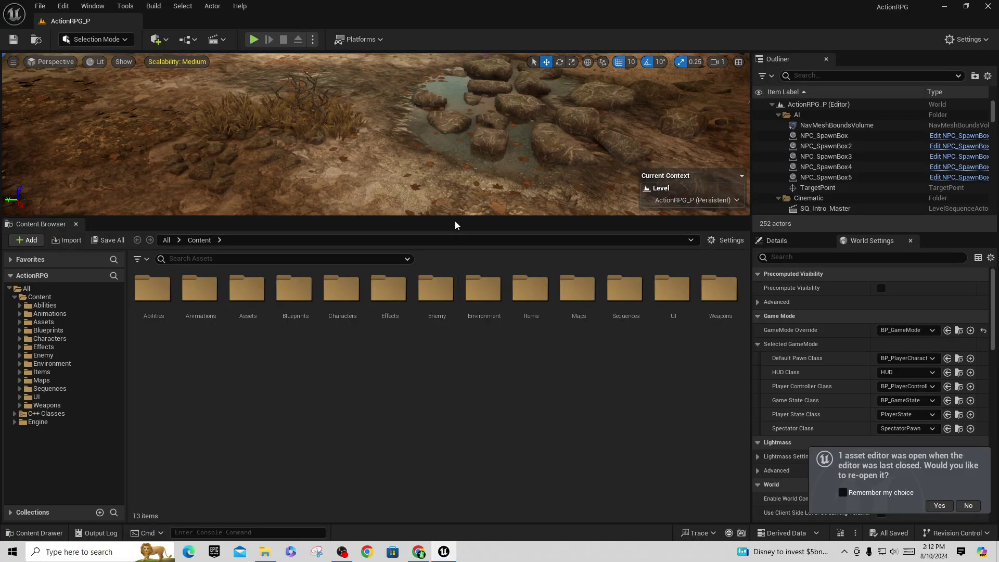
left_click_drag(455, 219, 439, 412)
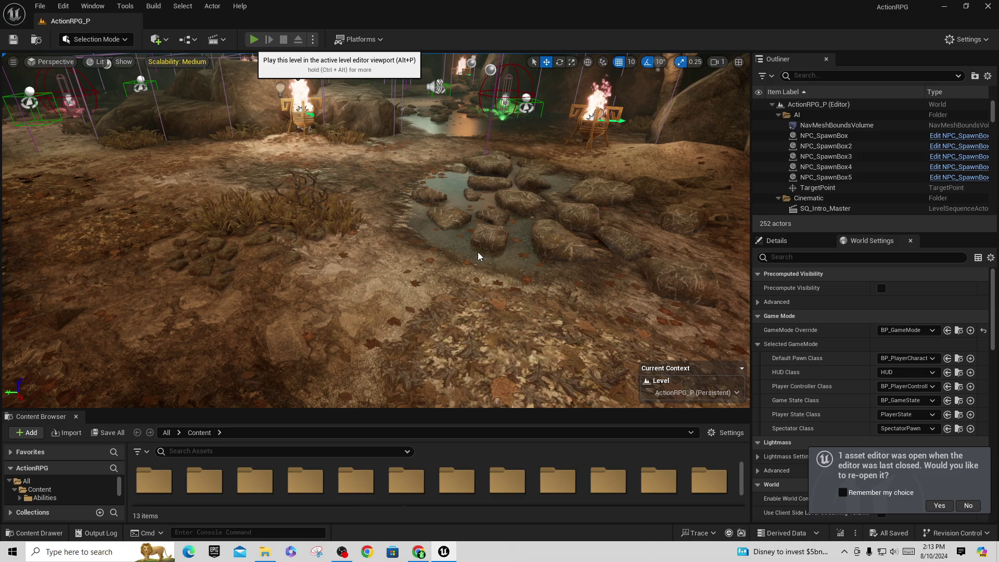
key("alt+p")
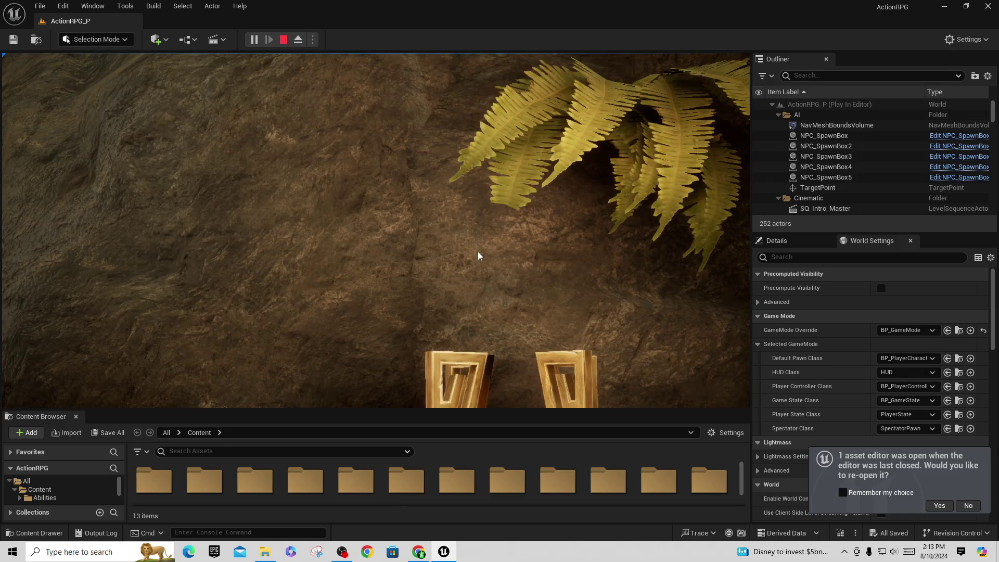
key("Escape")
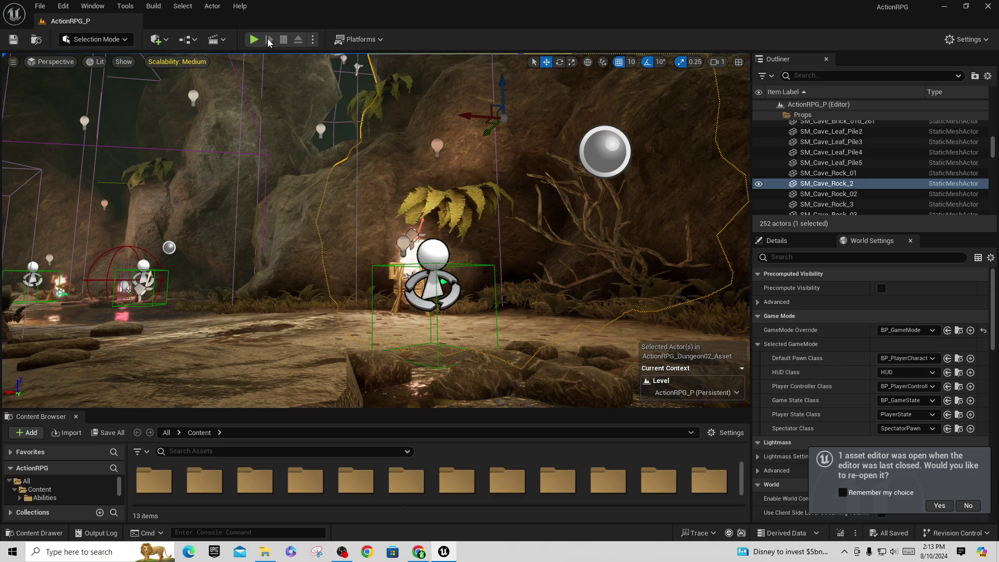
Replay ActionRPG_P in the editor until Wave 1, then toggle immersive view on and off
key("alt+p")
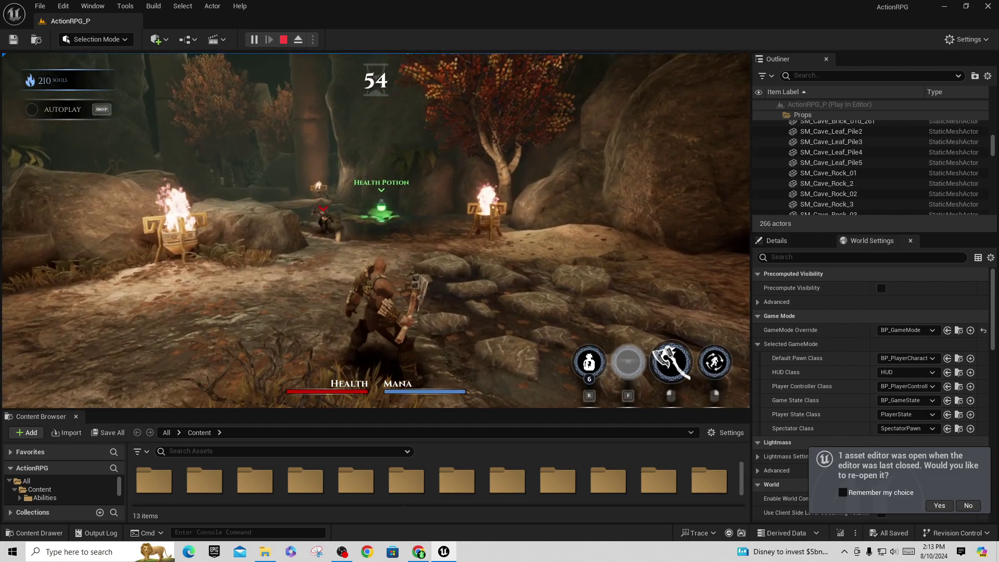
key("Escape")
key("F11")
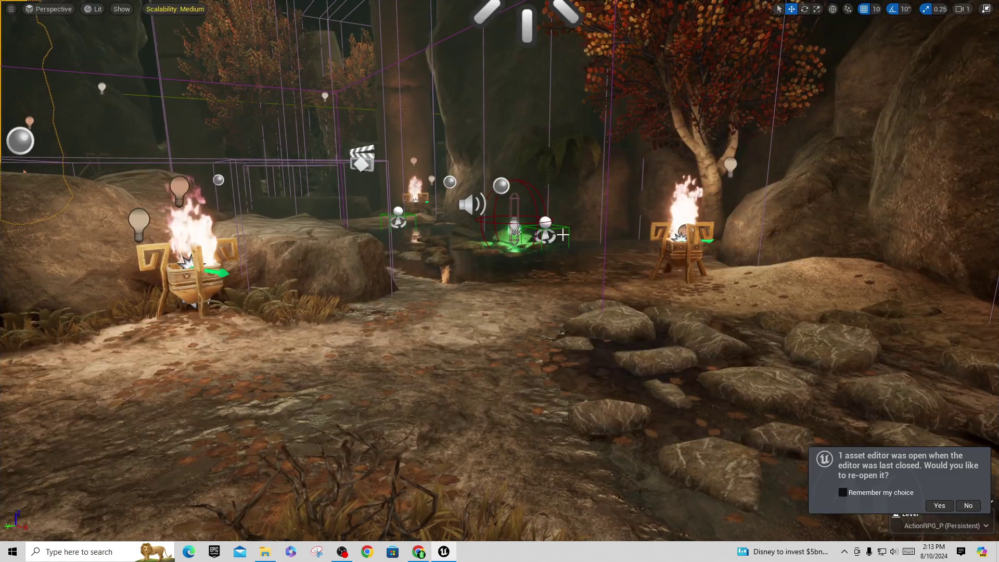
key("F11")
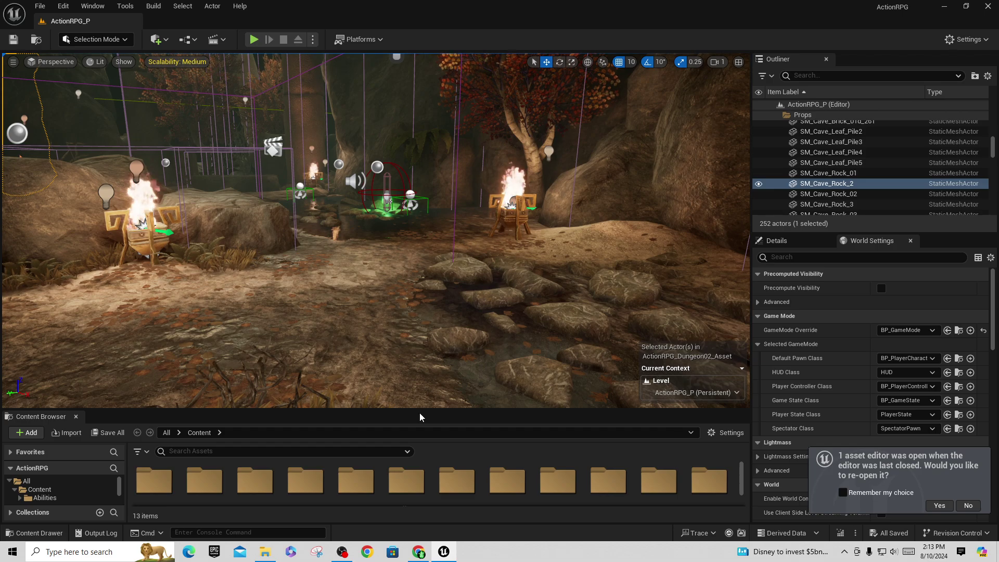
Make the Content Browser asset area taller so the folder names are visible
left_click_drag(423, 409, 430, 347)
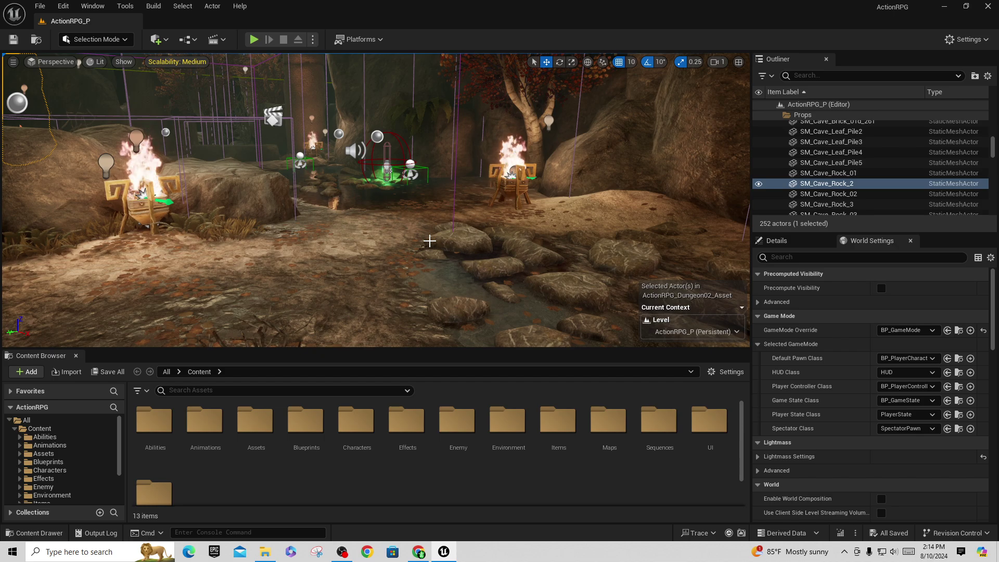
Play ActionRPG_P in the editor, walk the character forward with W, then stop the session
key("alt+p")
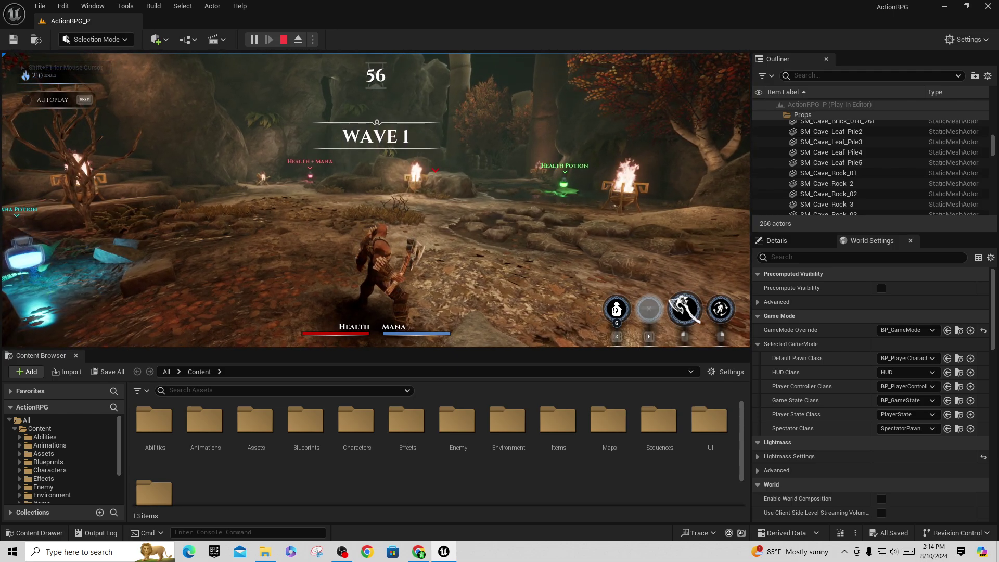
key("w")
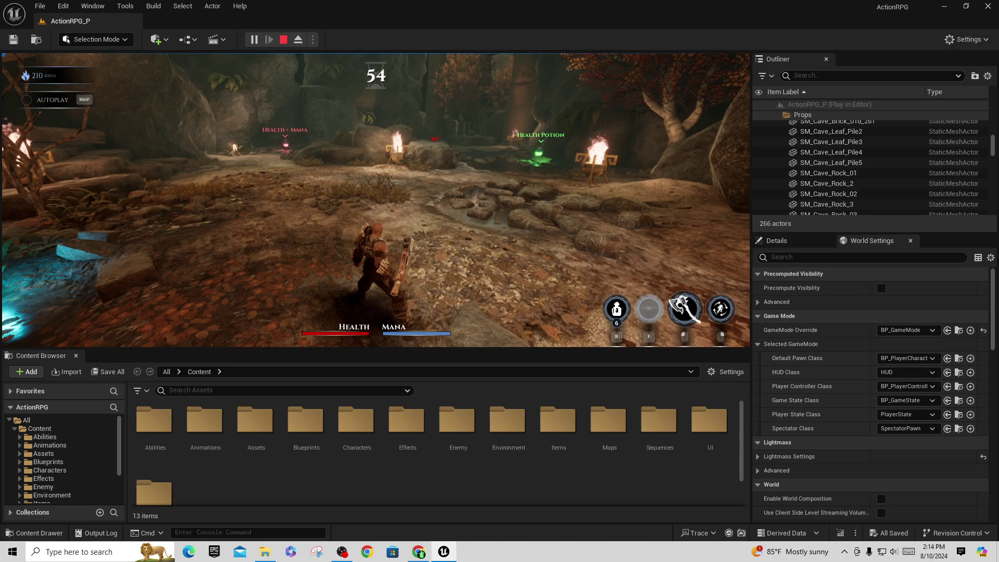
key("Escape")
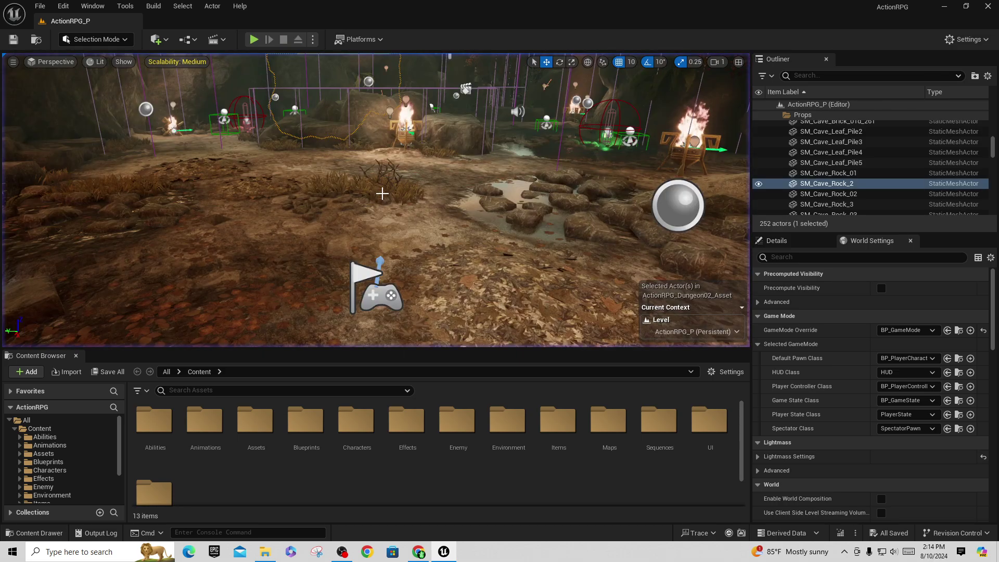